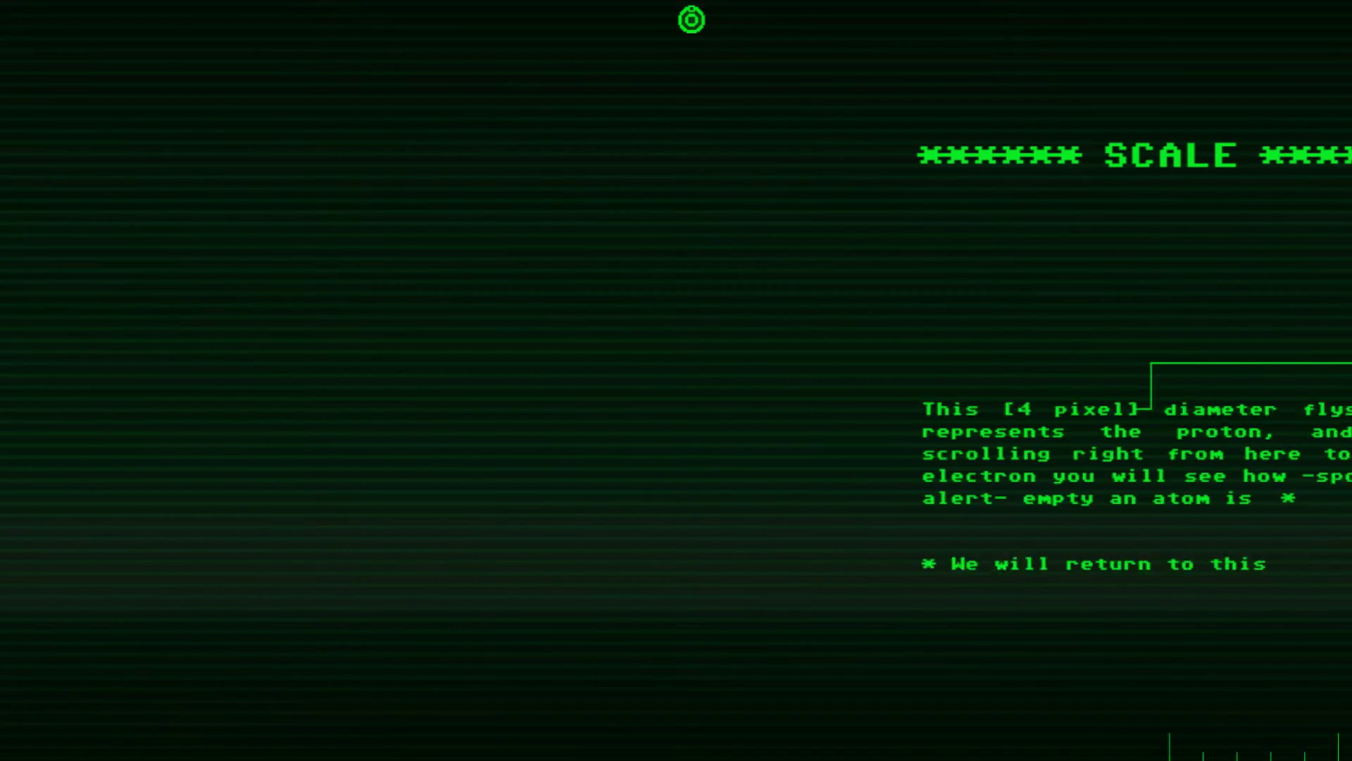
Scroll right past the proton SCALE panel to the 'are you still you?' quote.
{"action": "key", "text": "Right"}
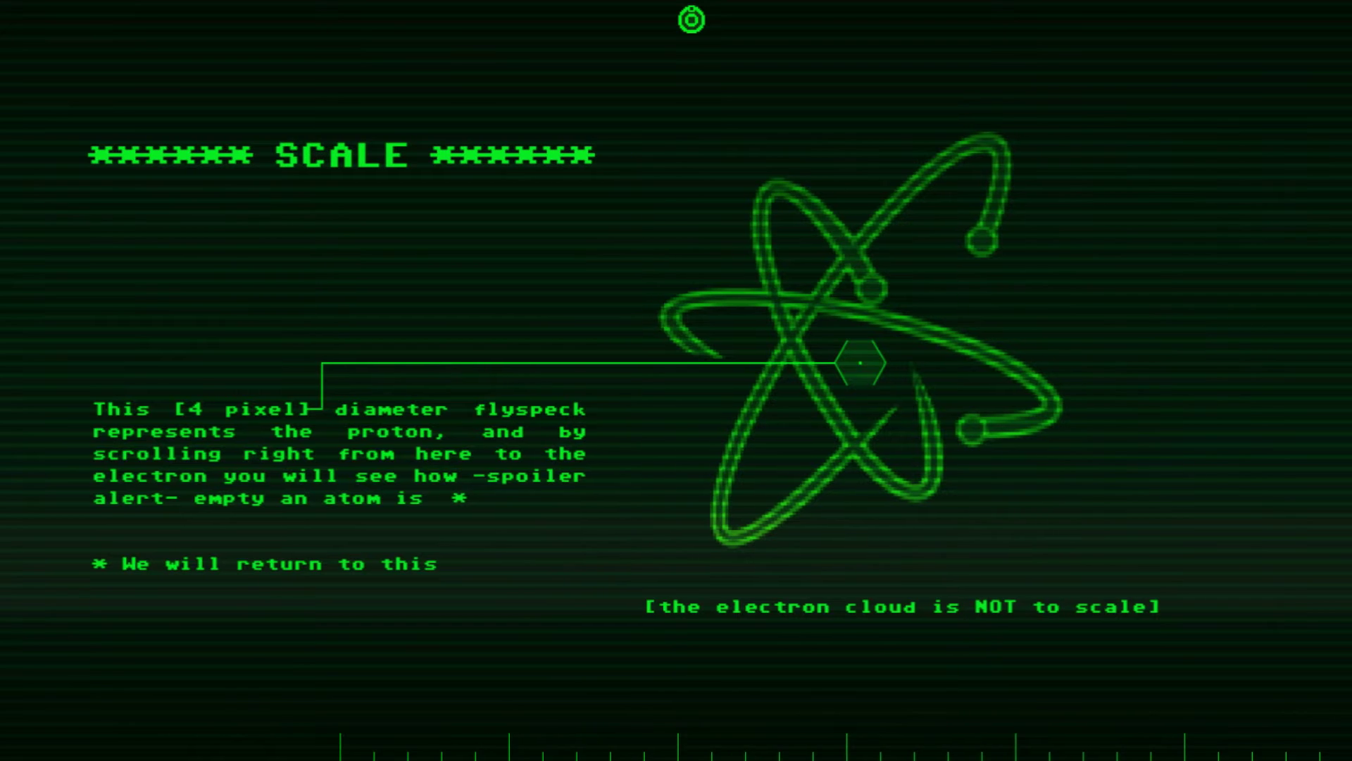